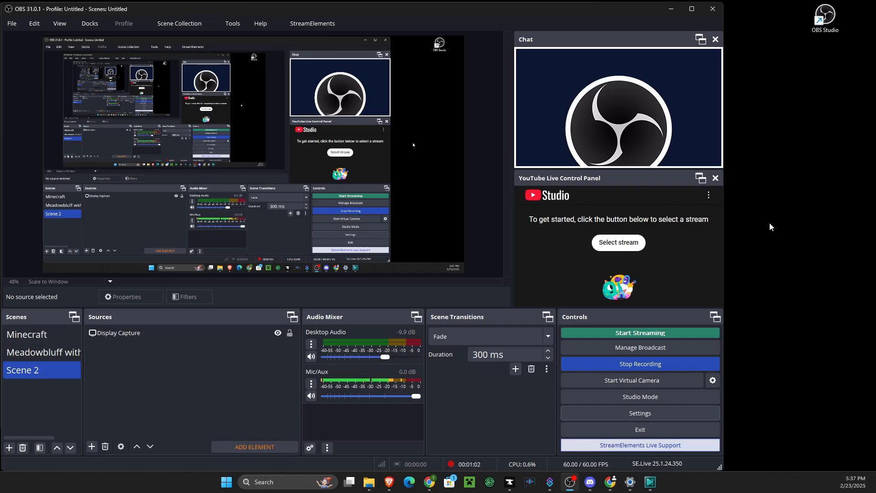
- Check the Plugged in power mode under Windows Power & battery settings, and close Settings
right_click(774, 180)
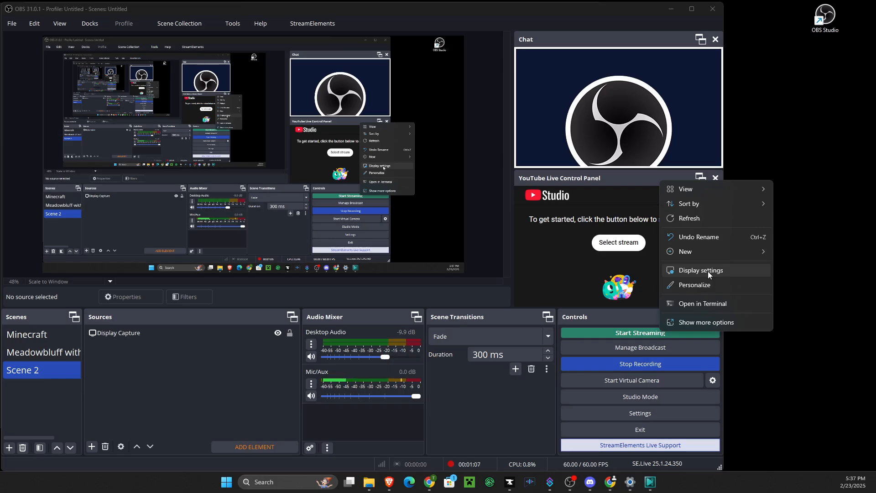
left_click(631, 482)
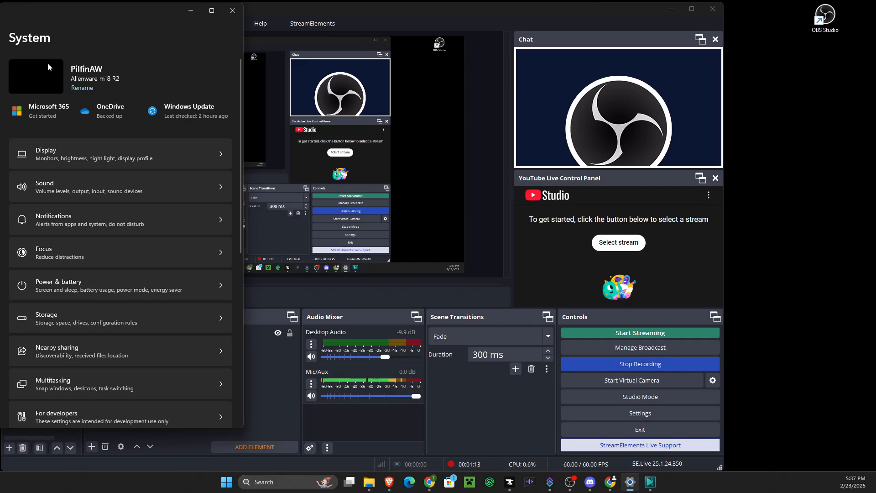
left_click(57, 284)
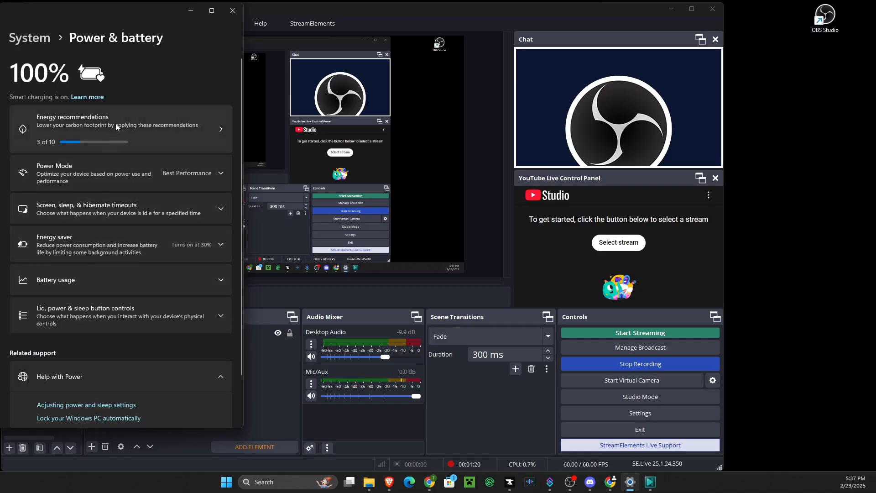
left_click(65, 173)
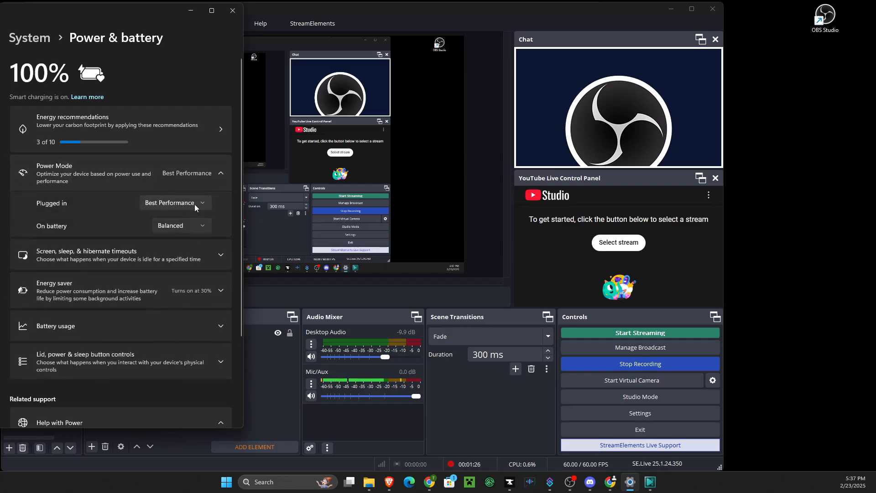
left_click(232, 10)
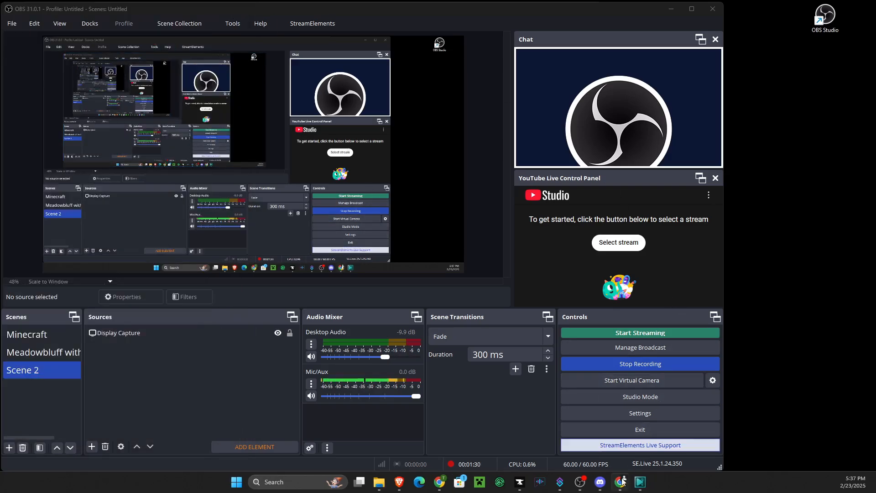
- Switch to Chrome to view the Speedtest result and the Voxengo Marvel GEQ plugin's download page, and minimize the browser
left_click(622, 483)
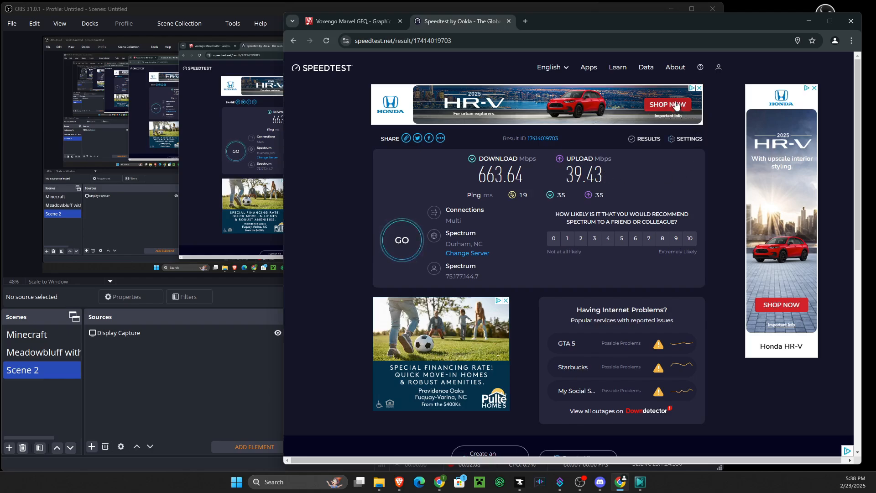
left_click(345, 21)
left_click(294, 41)
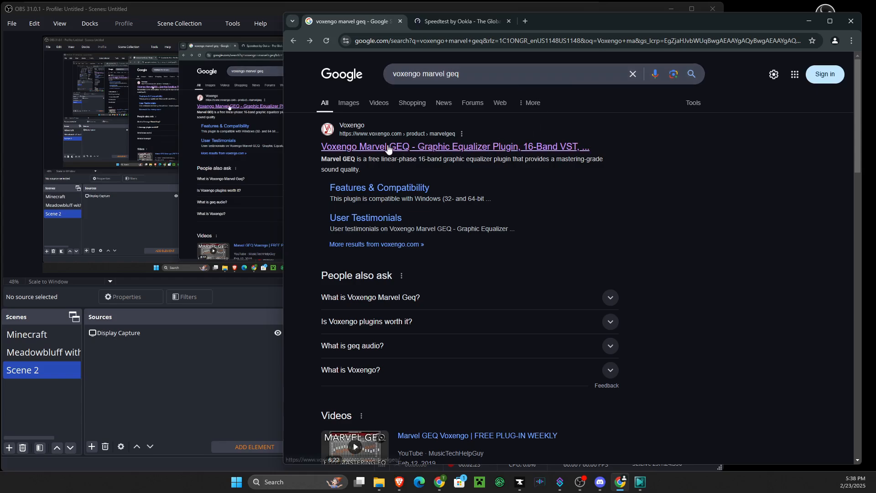
left_click(432, 150)
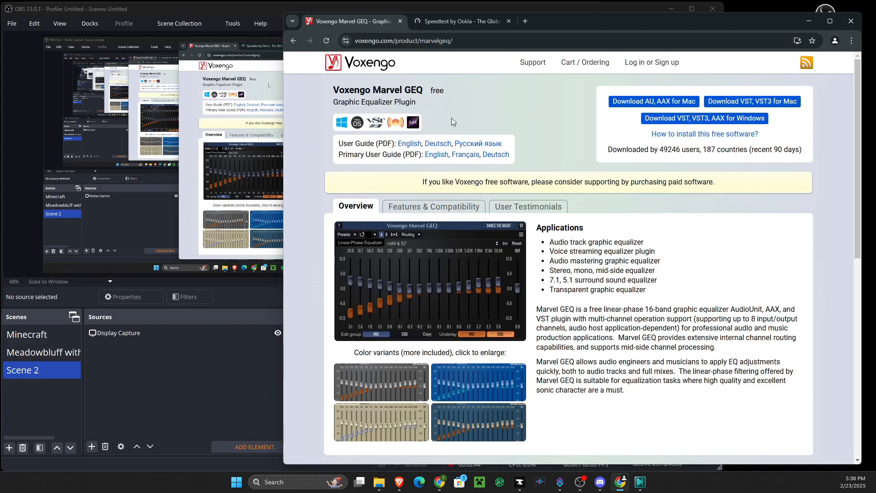
left_click(809, 23)
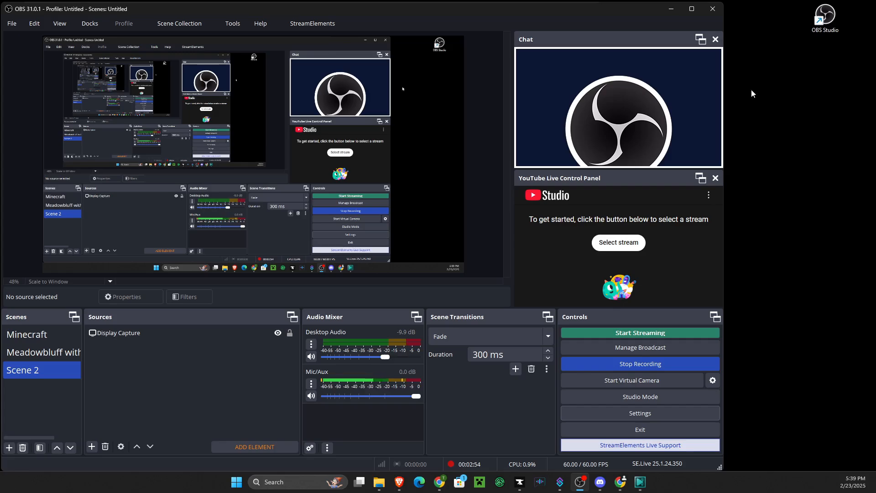
- Make sure the OBS Studio desktop shortcut's advanced properties have Run as administrator enabled, and confirm the properties
right_click(826, 21)
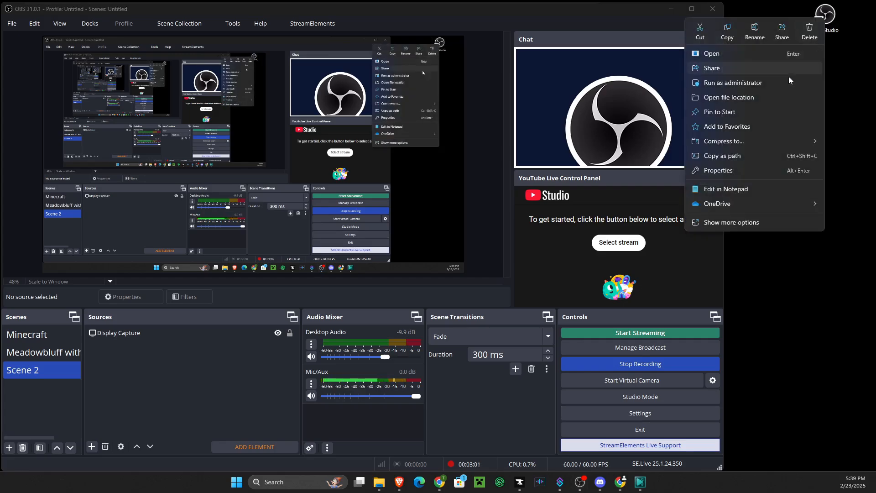
left_click(739, 169)
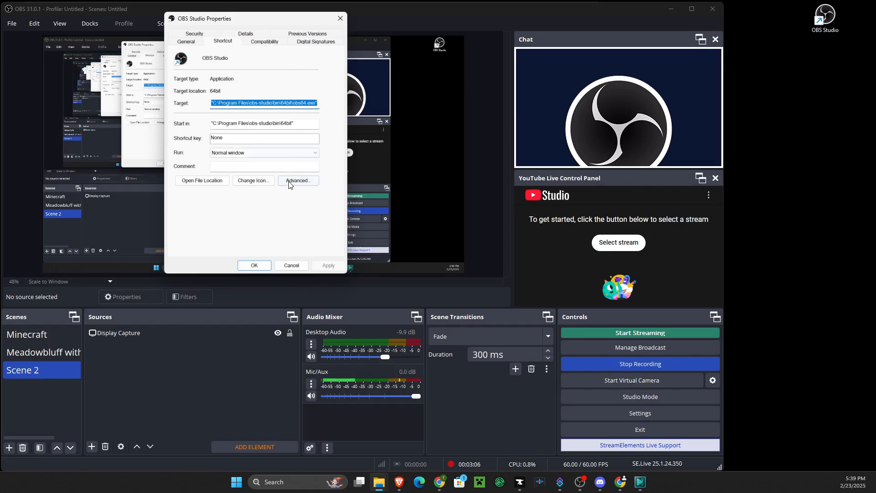
left_click(300, 181)
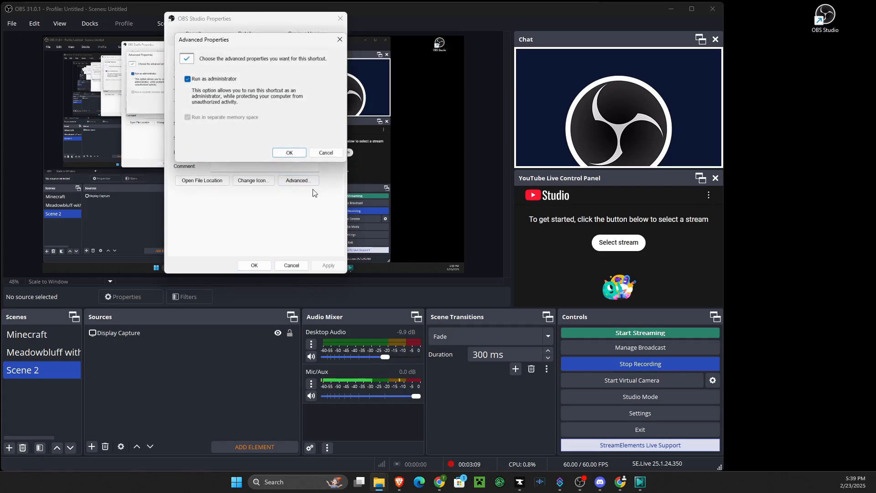
left_click(188, 79)
left_click(289, 153)
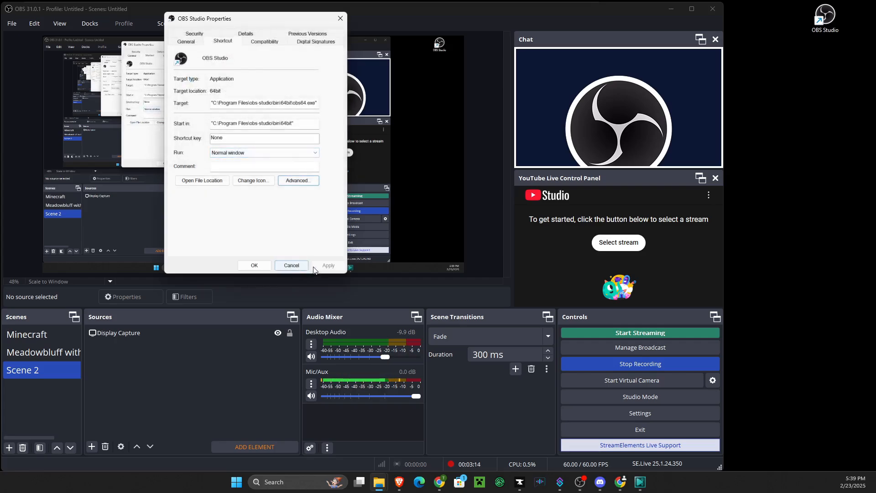
left_click(254, 266)
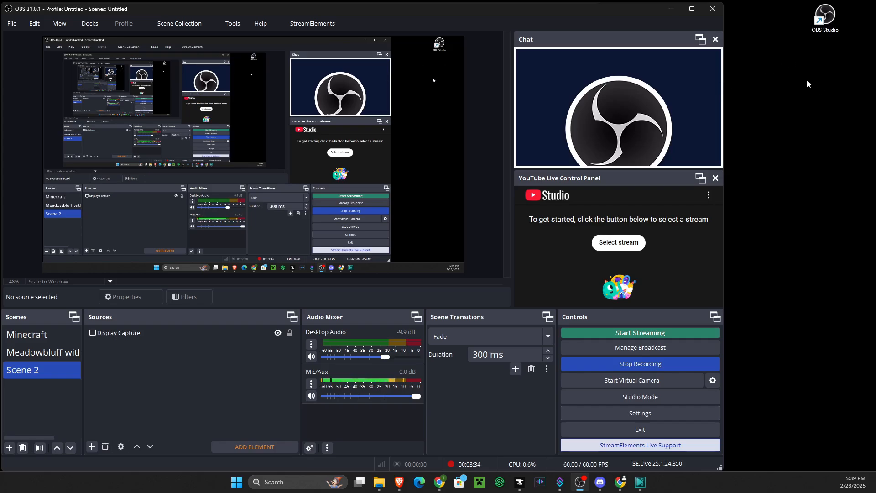
right_click(826, 21)
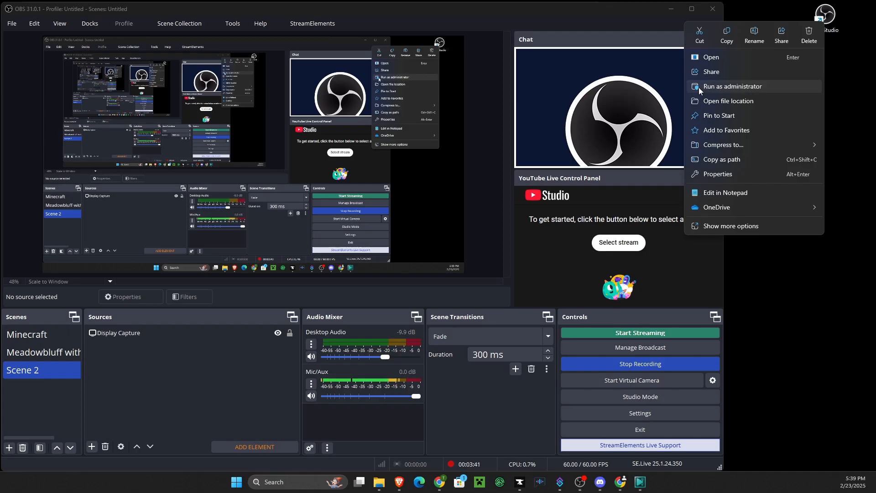
left_click(776, 286)
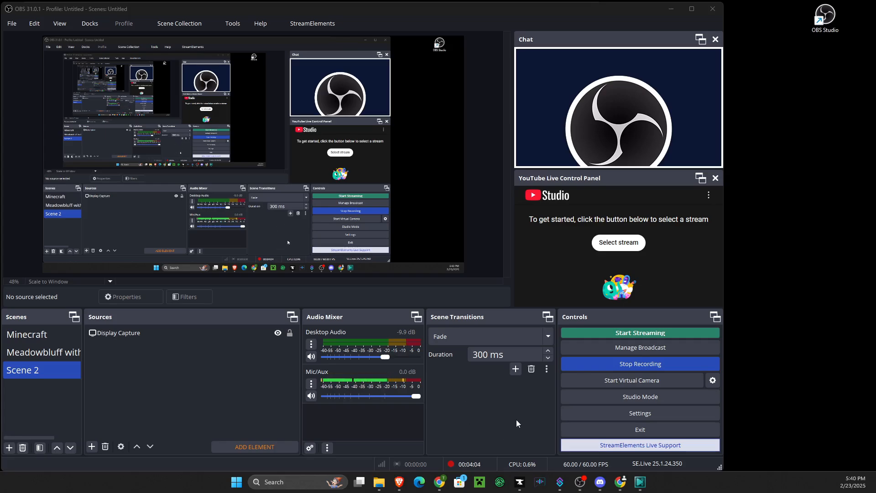
- Open the OBS settings and review the General, Appearance and Stream options
left_click(633, 416)
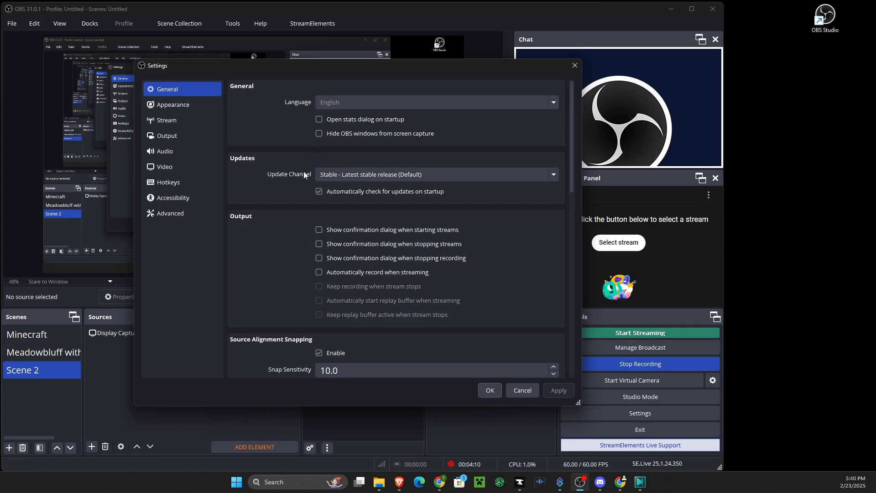
scroll(303, 172, "down", 6)
scroll(265, 186, "down", 7)
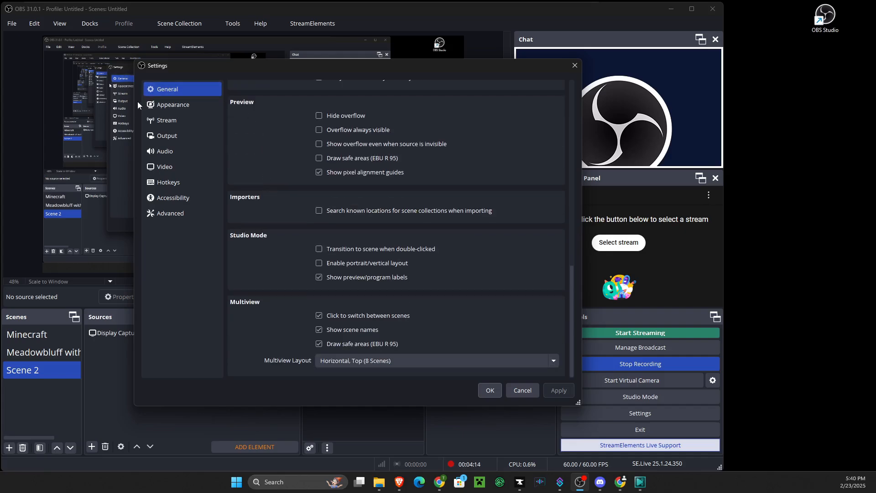
left_click(171, 107)
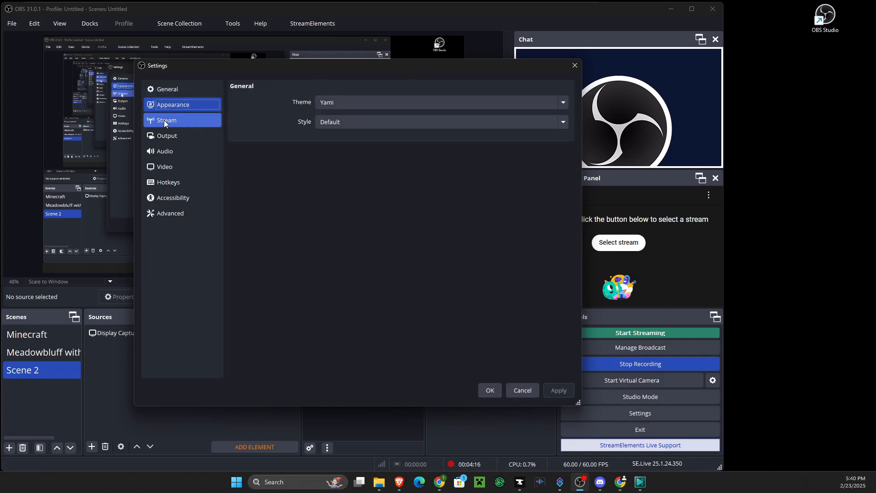
left_click(163, 120)
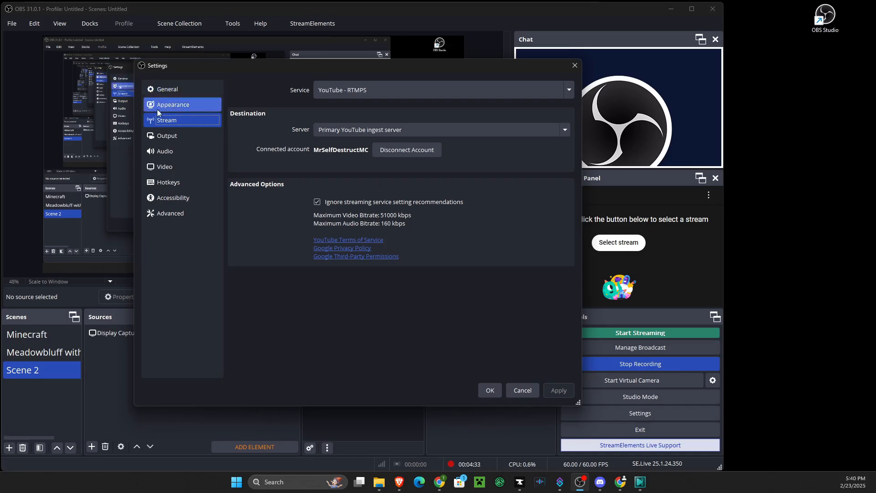
- Review the streaming output settings, from the audio and video encoders through rate control, bitrate, preset and B-frames
left_click(164, 137)
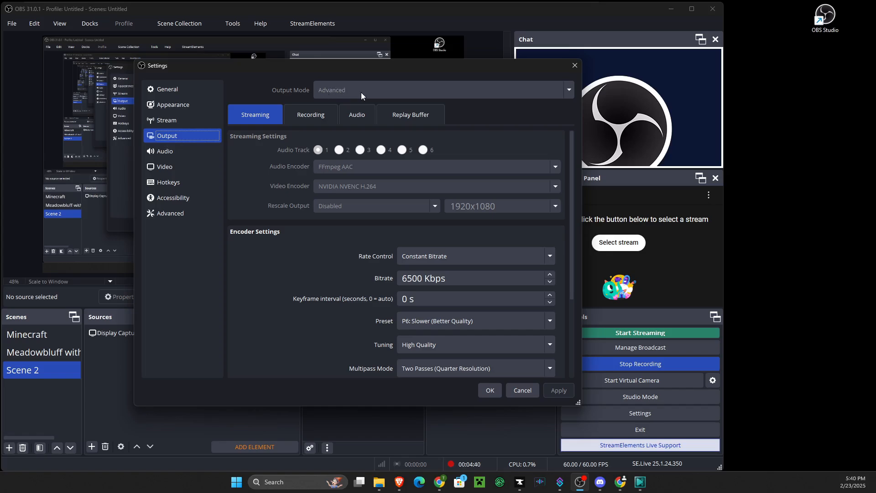
left_click(554, 185)
scroll(317, 269, "down", 1)
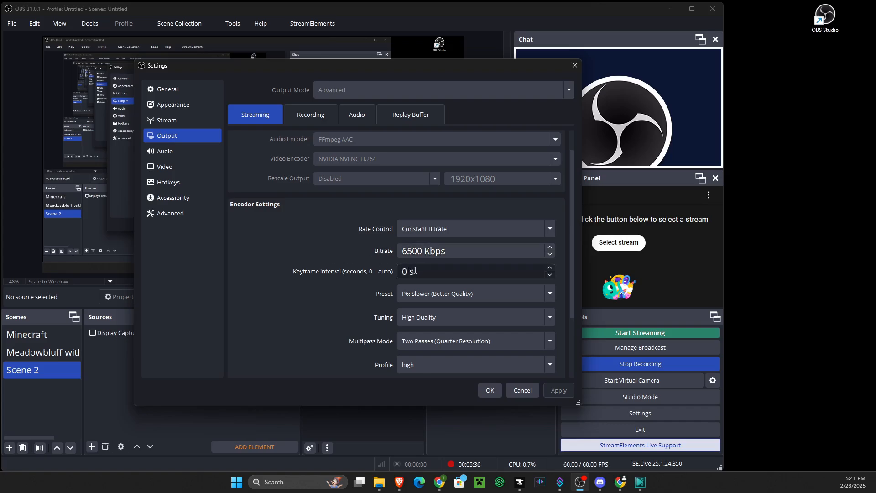
scroll(329, 254, "down", 2)
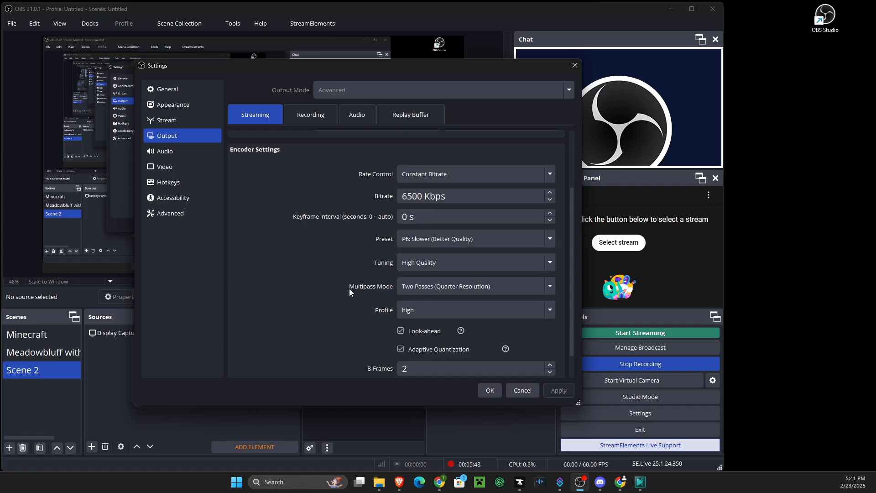
scroll(402, 259, "down", 1)
scroll(348, 273, "down", 1)
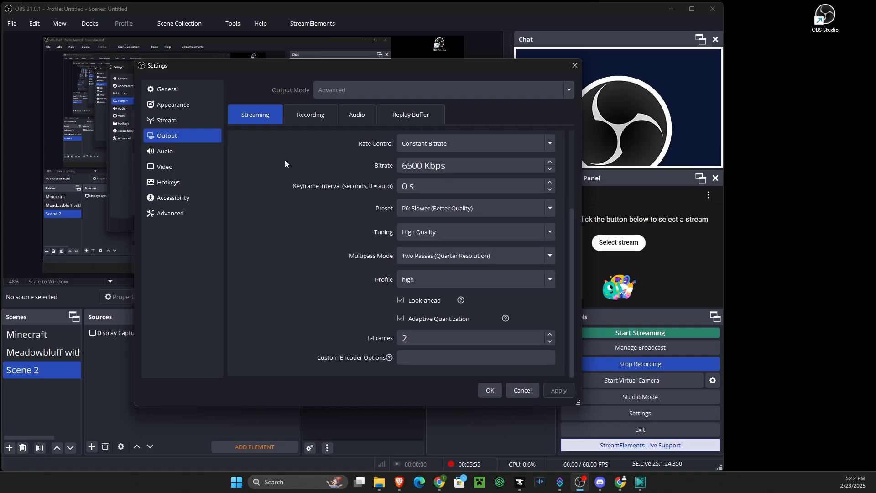
- Examine the output settings for recording and audio tracks, bringing VSDC Video Editor up briefly in between
left_click(311, 116)
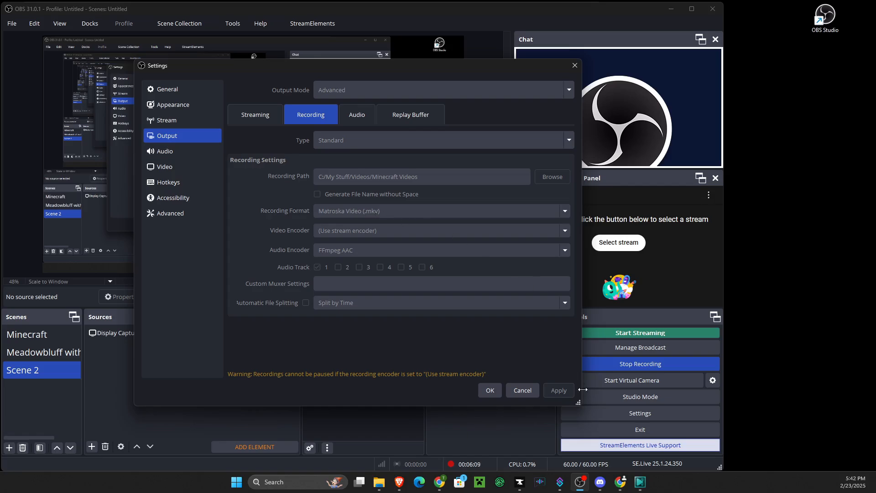
mouse_move(641, 481)
left_click(639, 432)
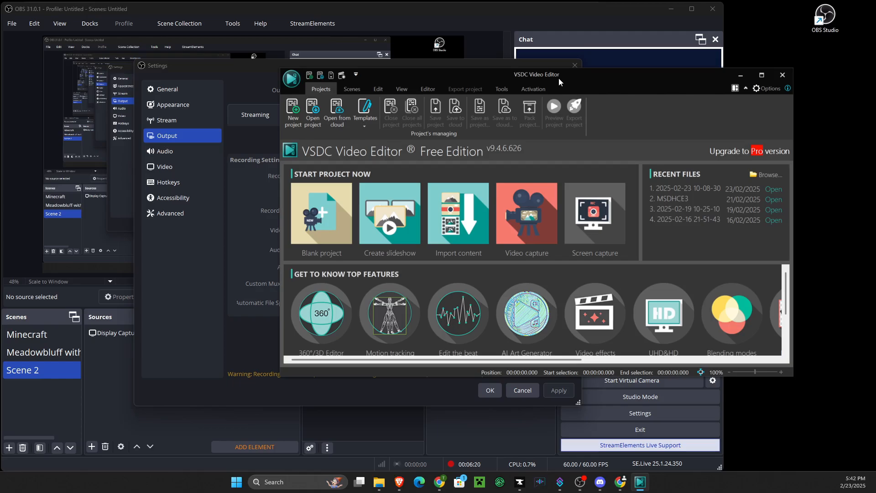
left_click(740, 76)
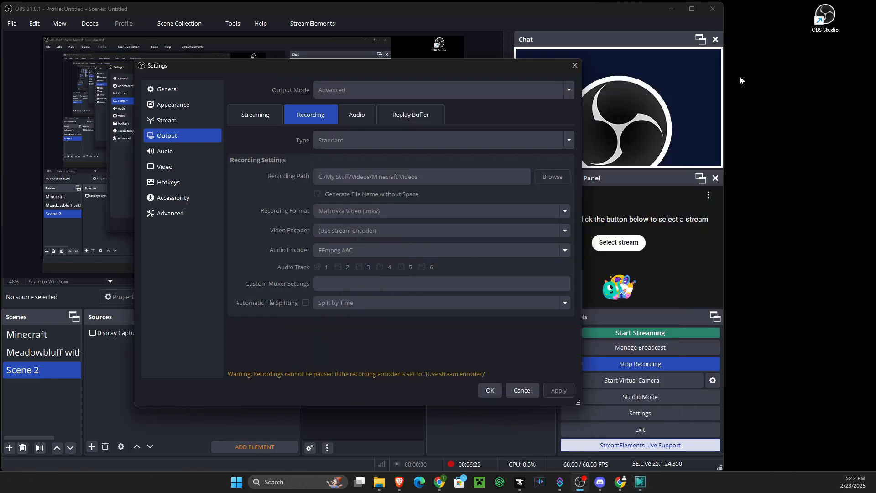
left_click(354, 122)
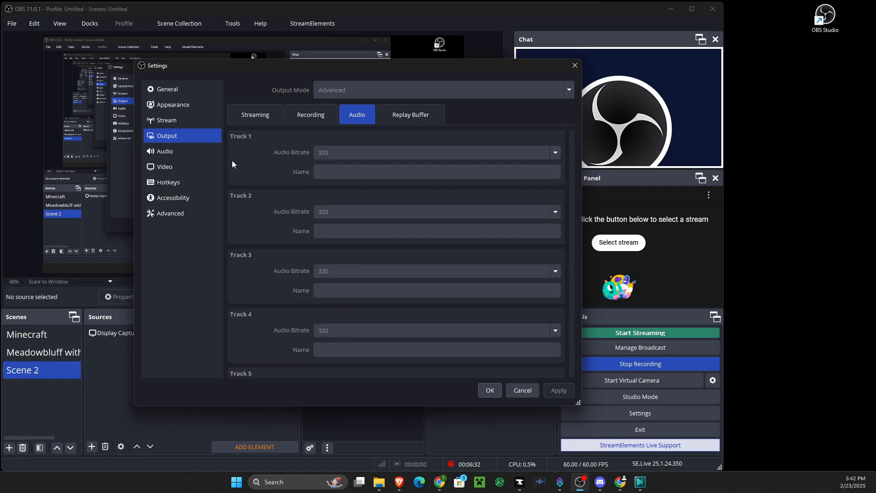
- Review the Audio, Video, Hotkeys and Advanced settings, and close the settings with OK
left_click(162, 151)
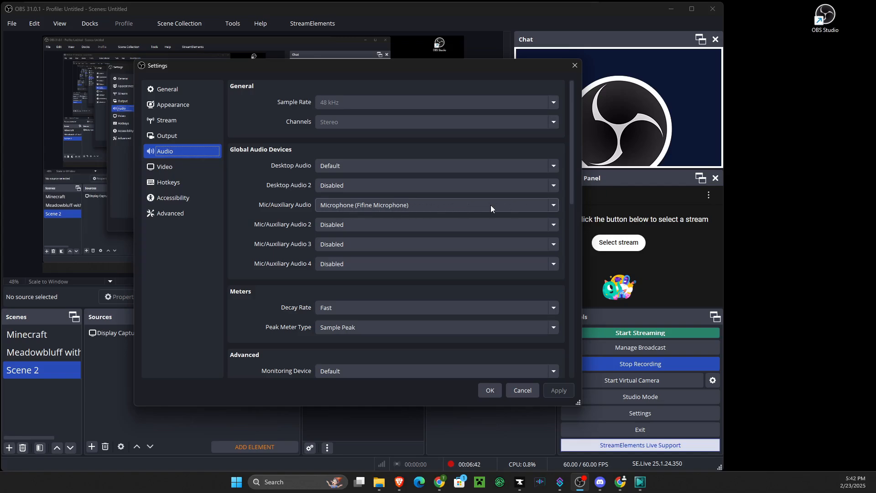
left_click(163, 166)
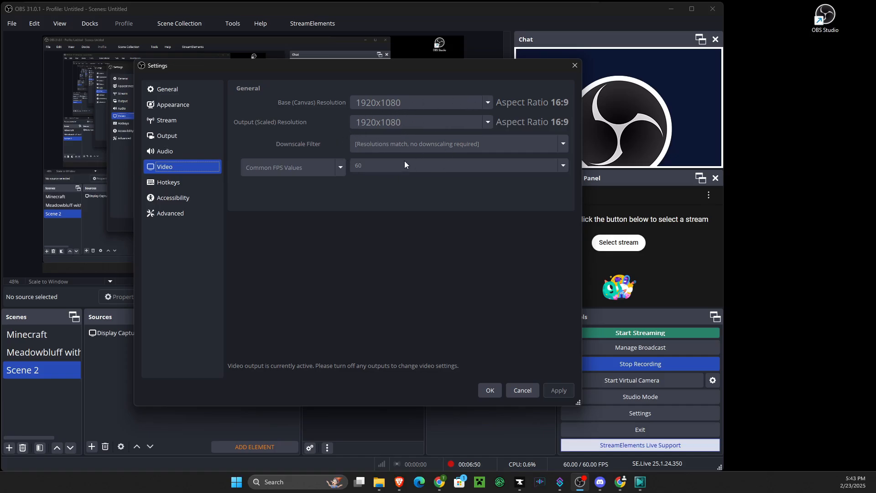
left_click(169, 183)
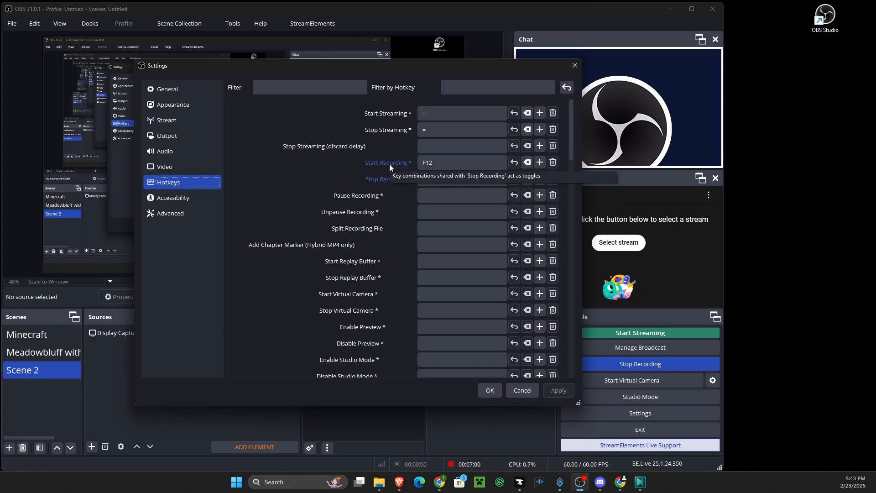
left_click(166, 214)
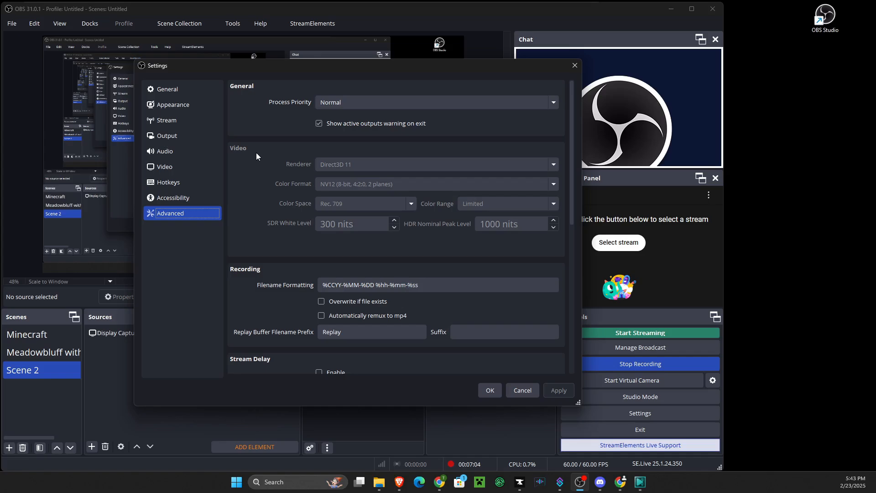
scroll(261, 150, "down", 9)
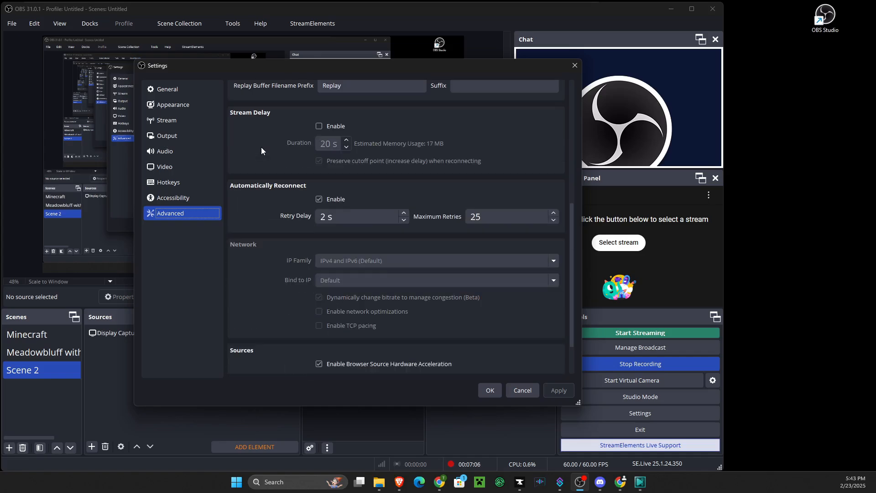
scroll(261, 151, "down", 2)
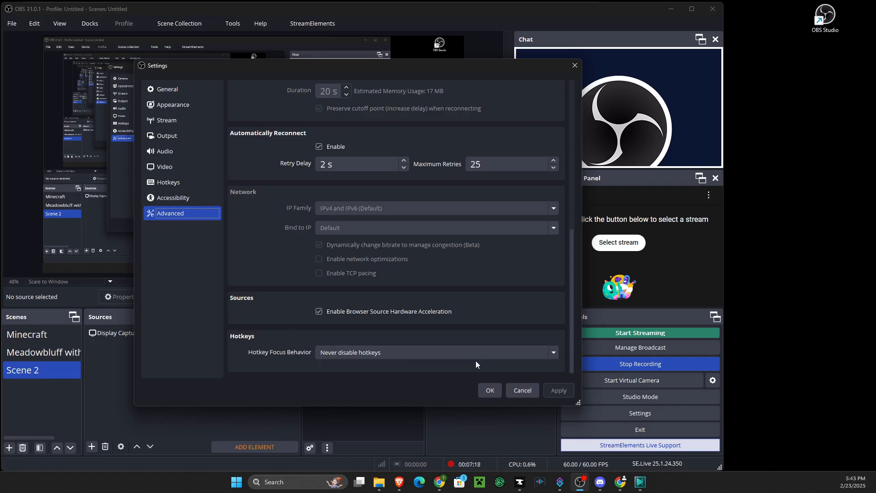
left_click(494, 390)
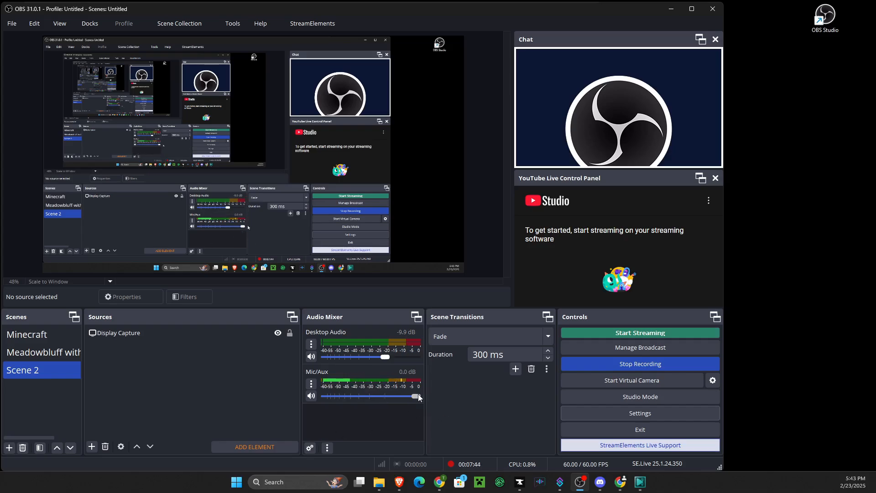
- Open the Mic/Aux filters and review the VST 2.x Plug-in choices and the Marvel GEQ equalizer interface, closing the equalizer again
left_click(312, 385)
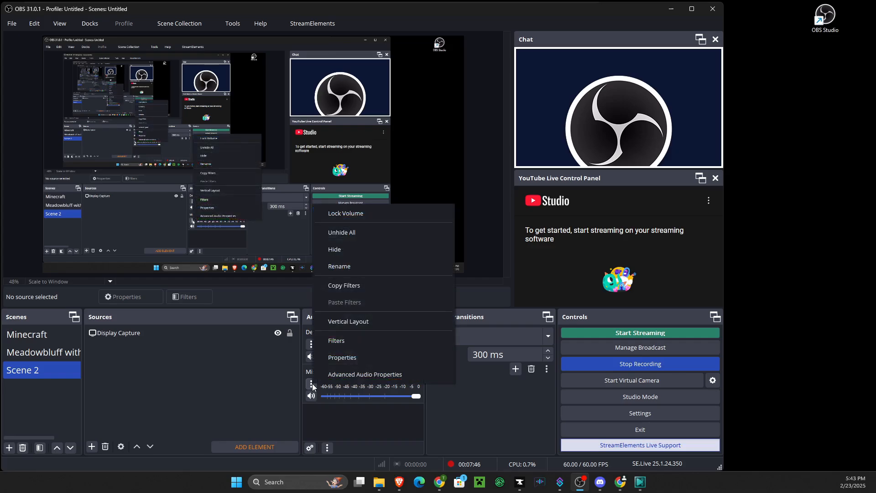
left_click(346, 342)
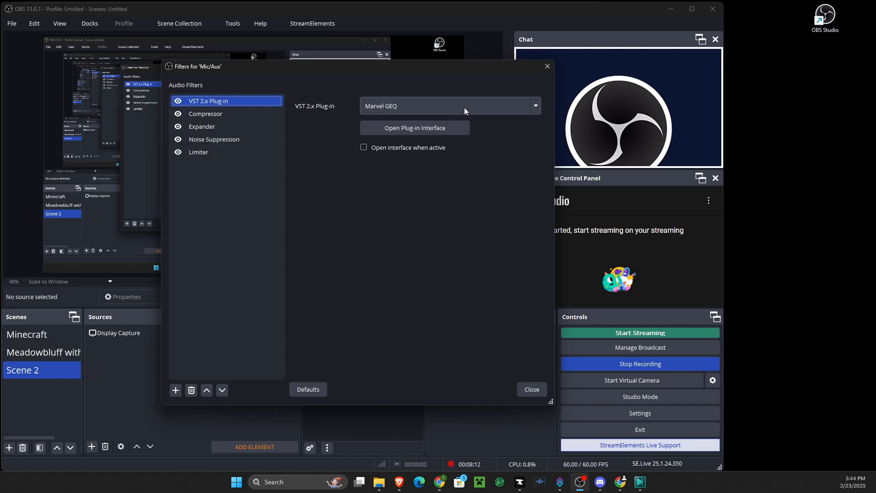
left_click(536, 106)
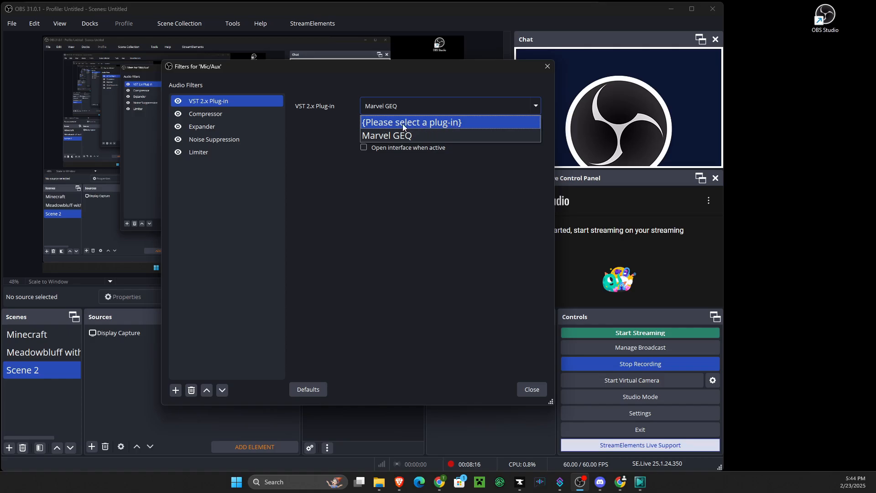
left_click(300, 134)
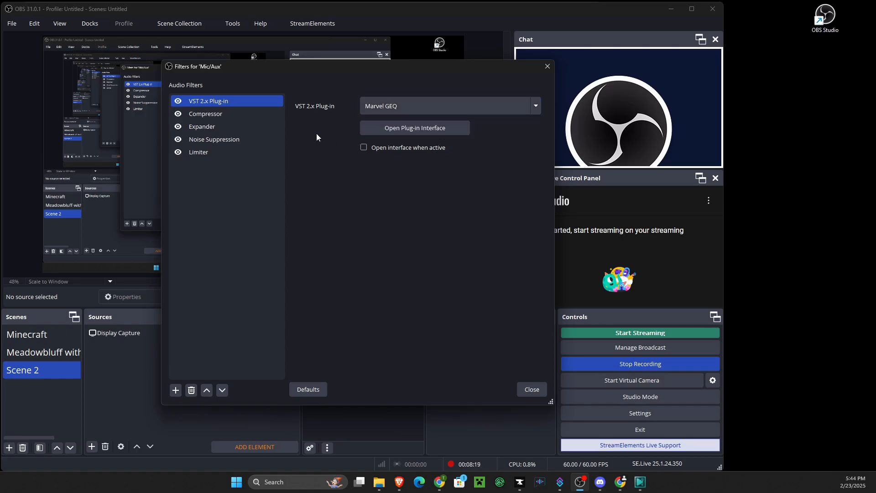
left_click(414, 129)
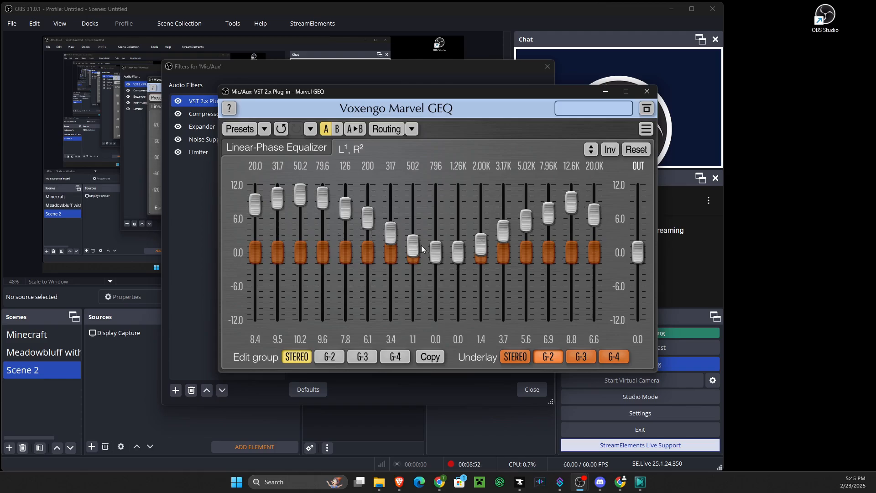
left_click(647, 92)
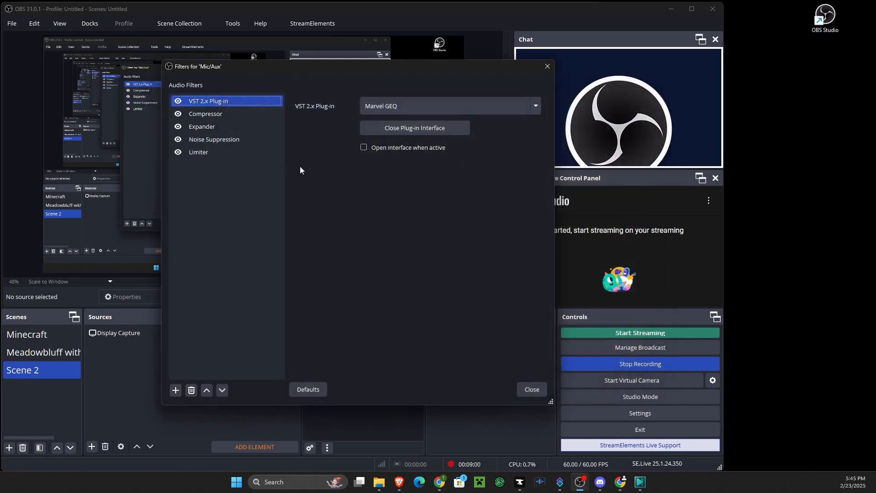
- Review the Mic/Aux Compressor, Expander, Noise Suppression and Limiter filter settings, and close the filters window
left_click(201, 117)
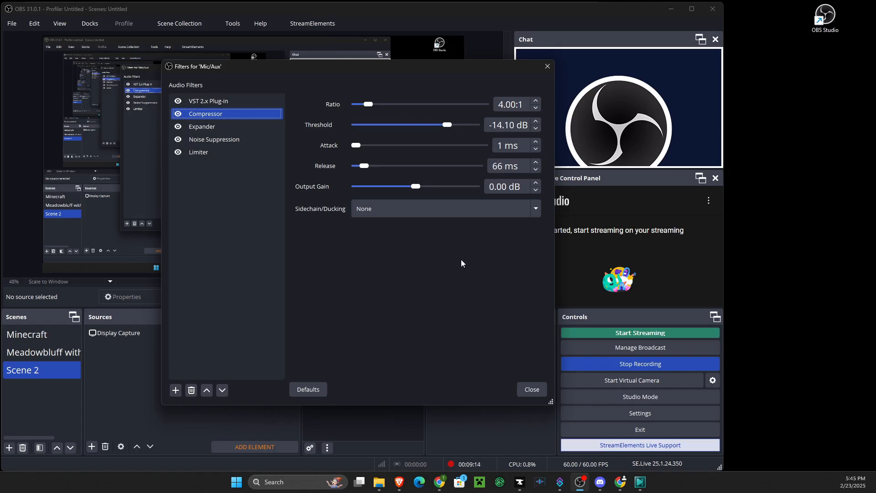
left_click(198, 126)
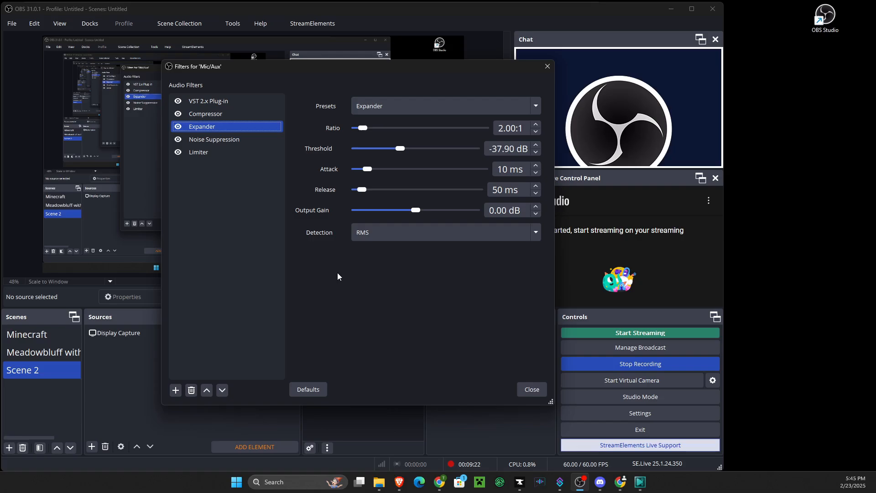
left_click(216, 142)
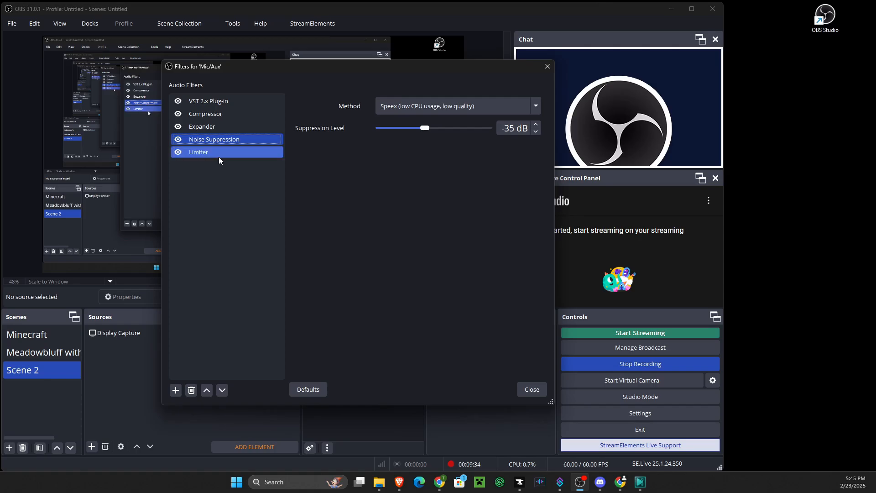
left_click(196, 150)
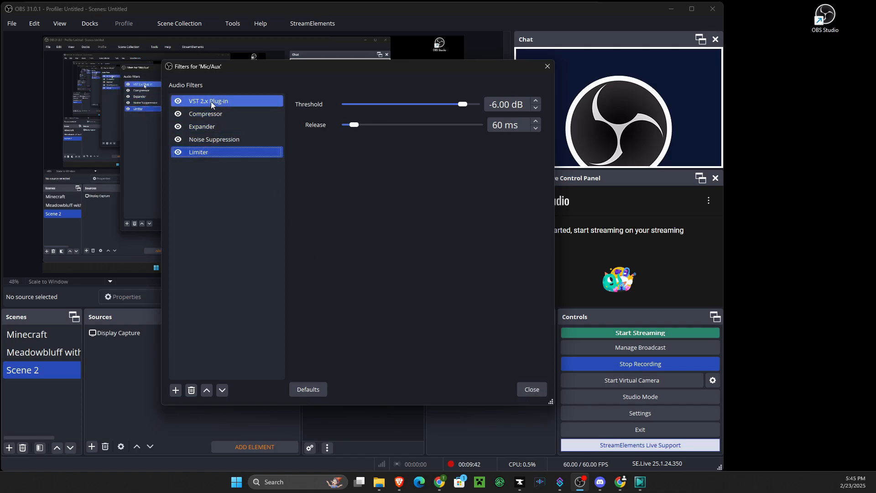
left_click(532, 390)
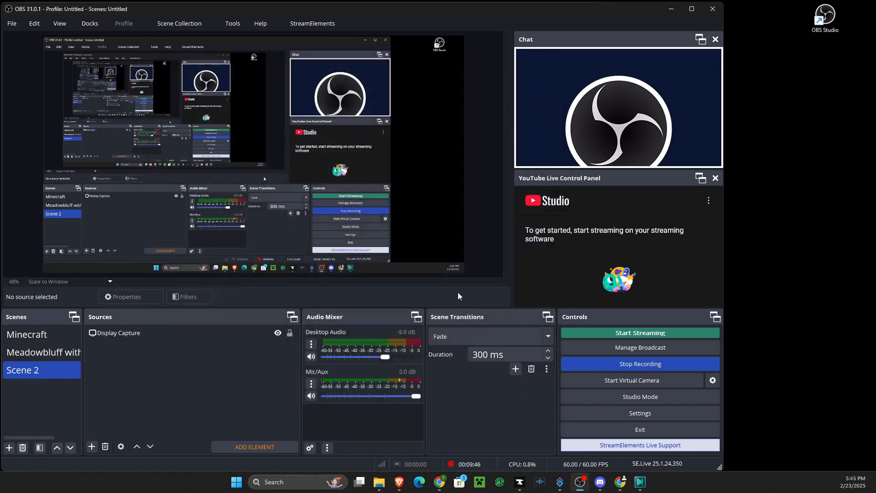
- Examine the Advanced Audio Properties and the audio monitoring options for Mic/Aux, and close the dialog without changing them
left_click(311, 383)
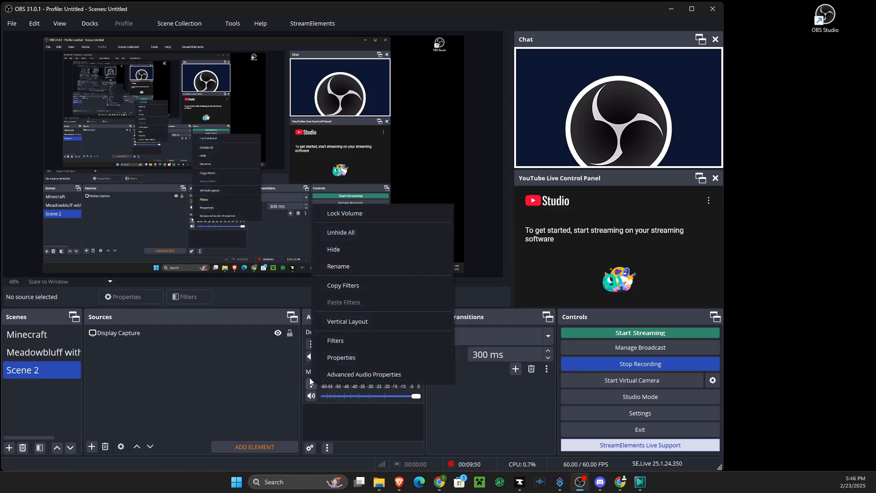
left_click(376, 375)
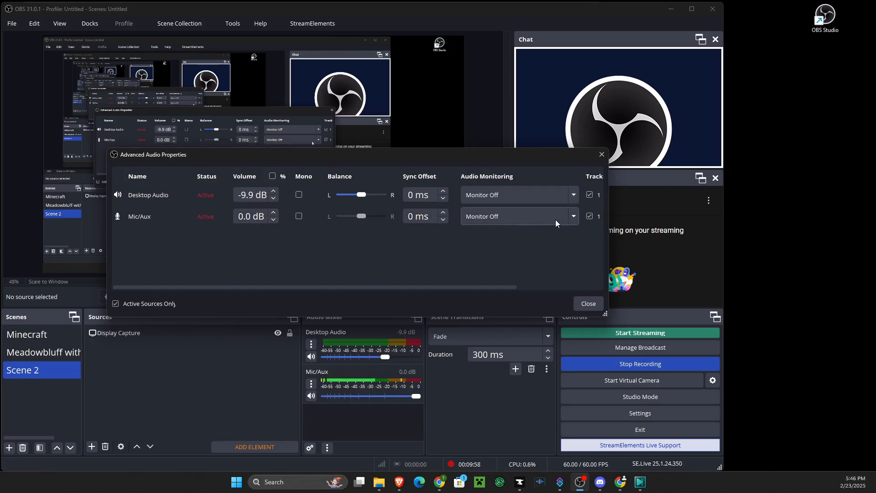
left_click(574, 216)
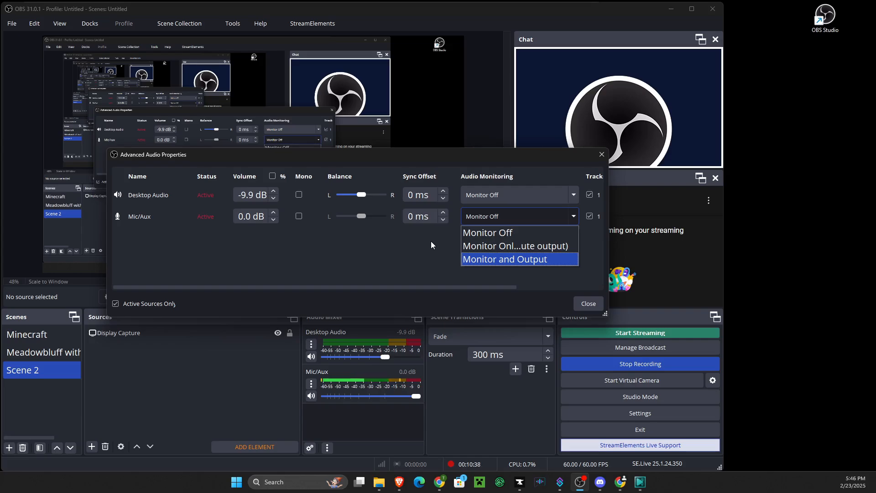
left_click(404, 247)
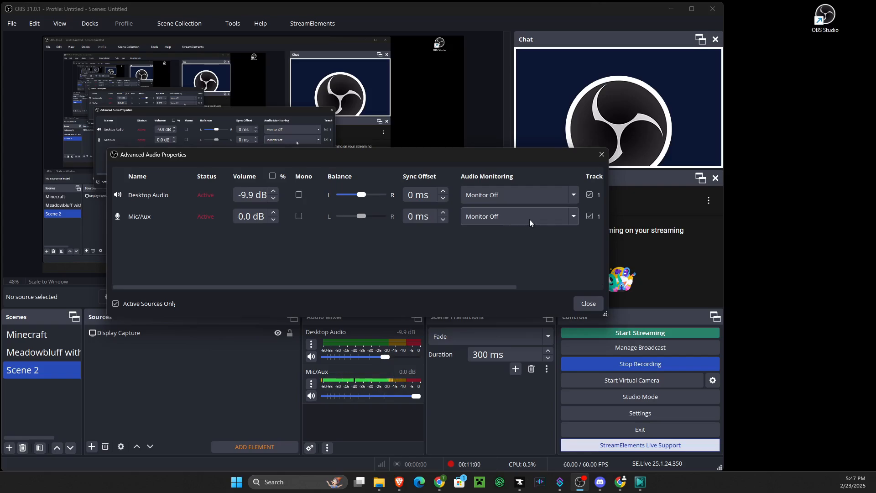
left_click(588, 304)
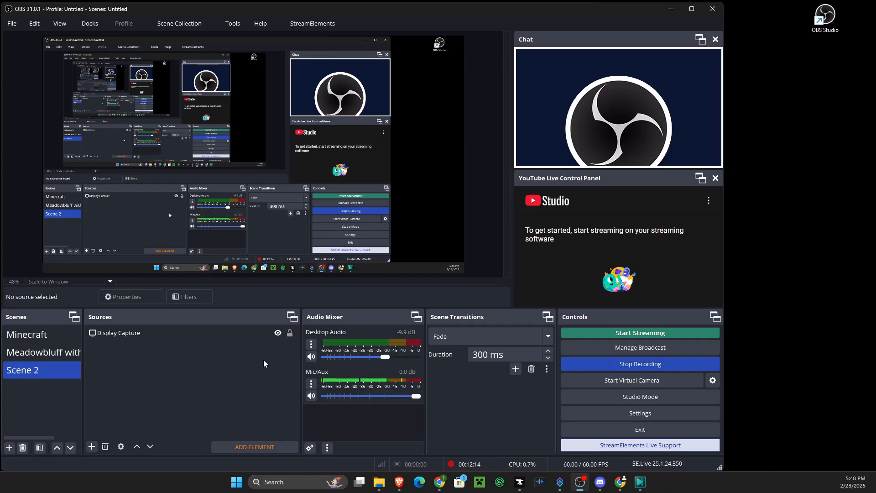
mouse_move(692, 11)
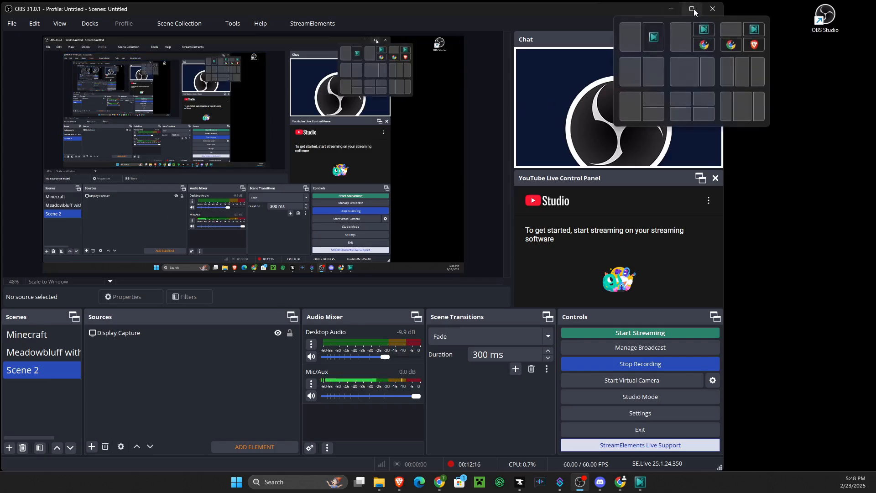